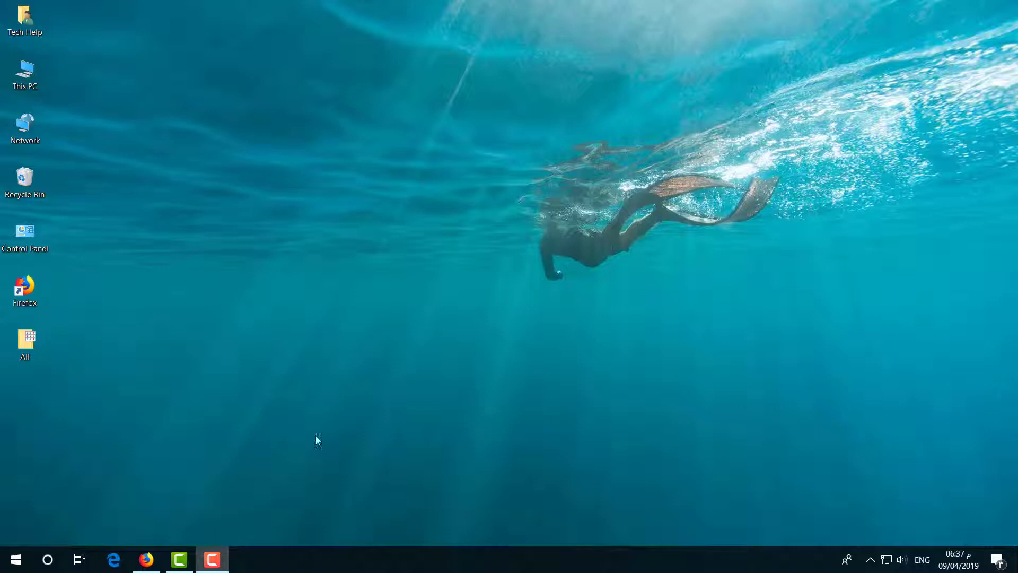
# Step: Find 'Bluetooth and other devices' via a 'blu' search, toggle Bluetooth off and on, and close Settings
pyautogui.click(34, 567)
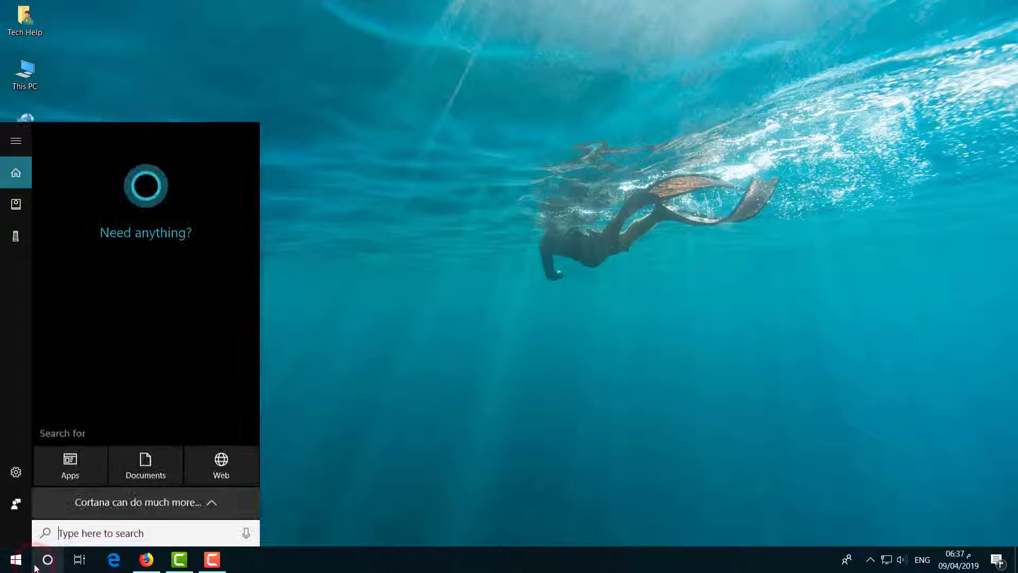
pyautogui.write('blu')
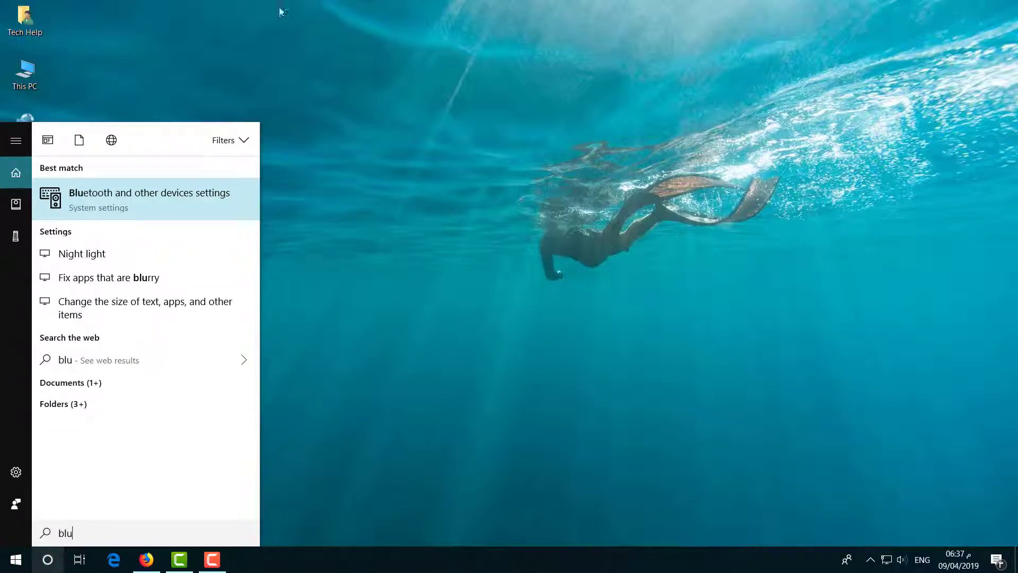
pyautogui.click(223, 197)
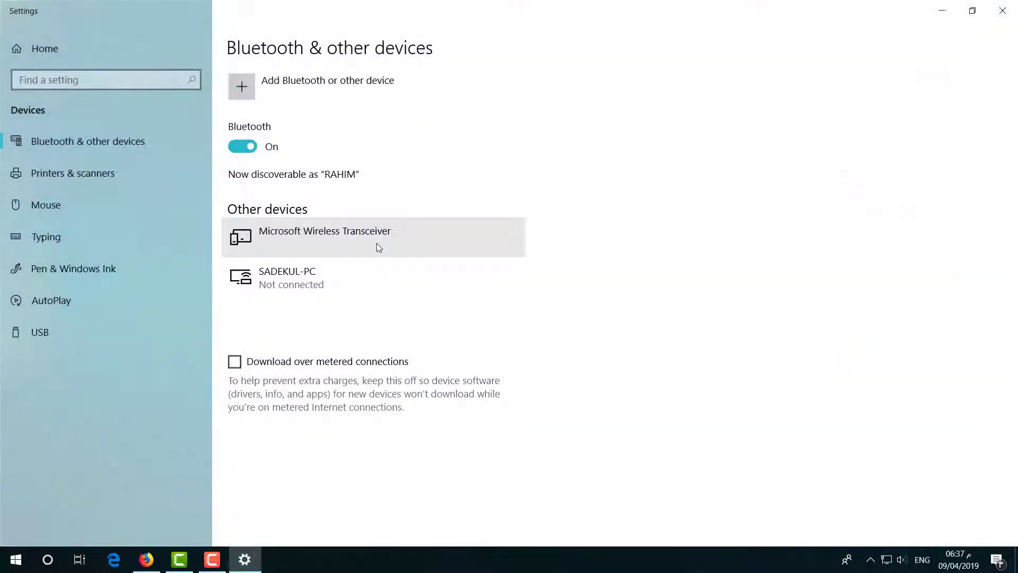
pyautogui.click(240, 149)
pyautogui.click(250, 150)
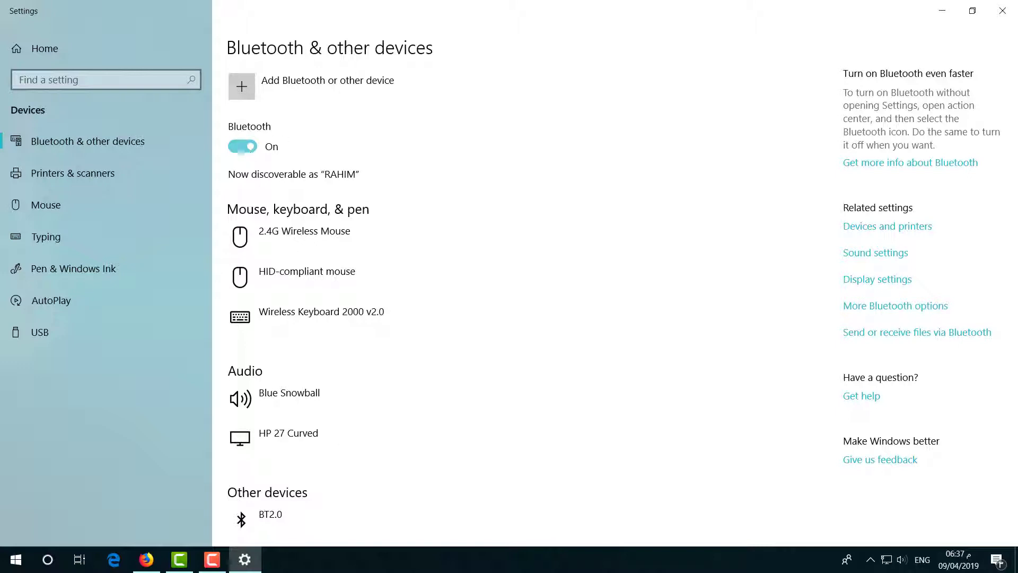
pyautogui.click(1002, 11)
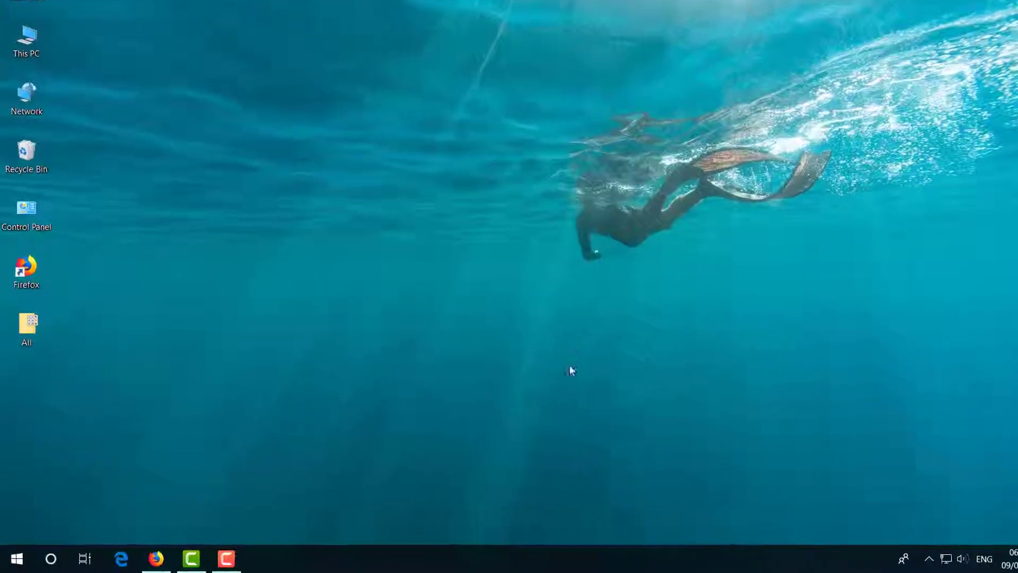
# Step: Run the Bluetooth troubleshooter under Update & Security > Troubleshoot and close it when finished
pyautogui.click(19, 558)
pyautogui.click(20, 485)
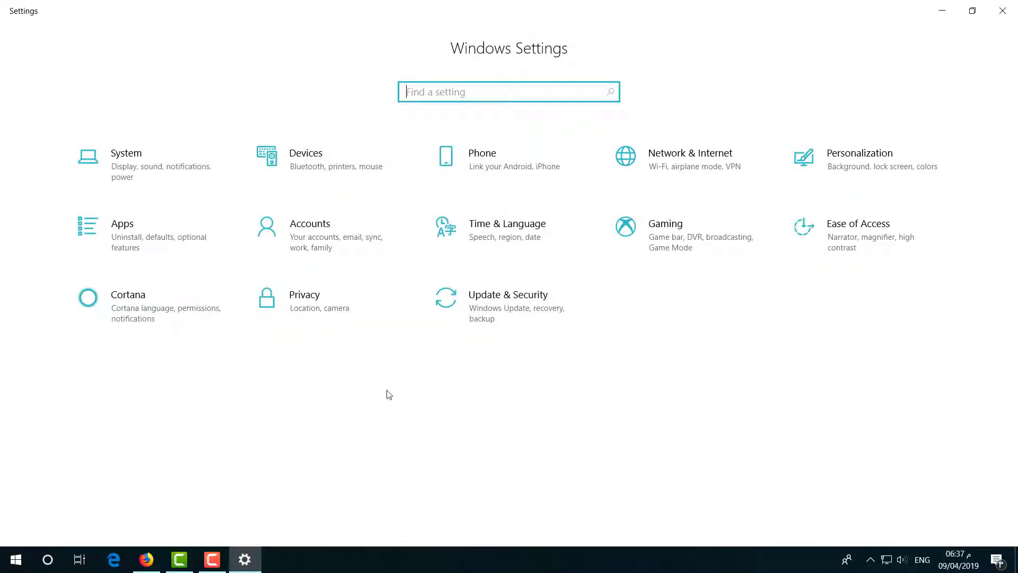
pyautogui.click(480, 318)
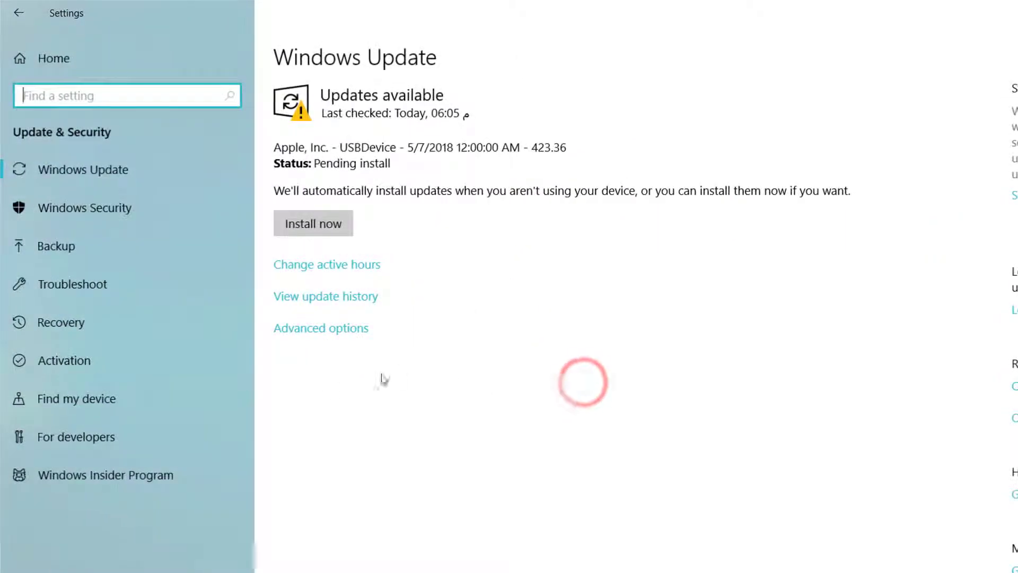
pyautogui.click(122, 291)
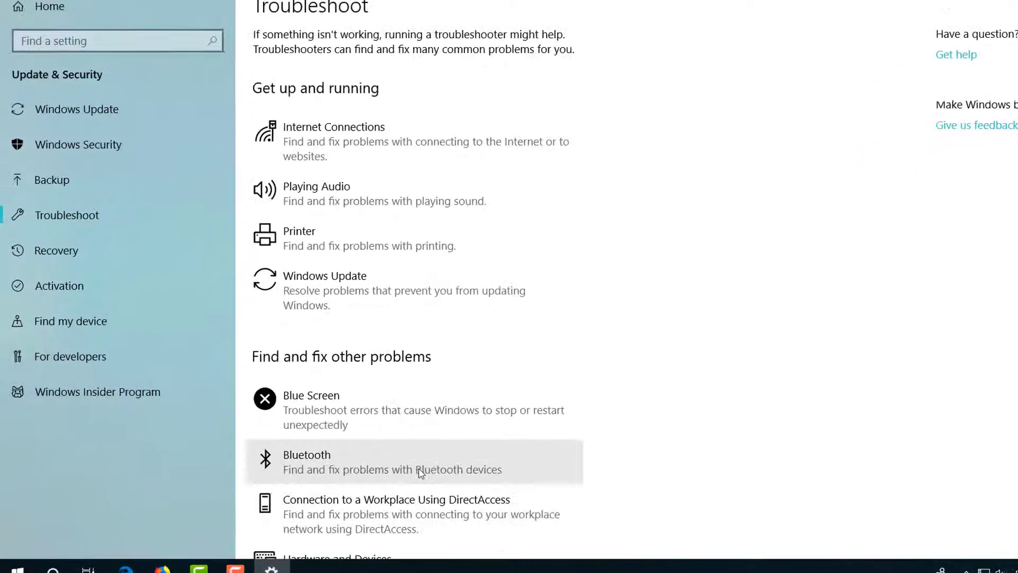
pyautogui.click(419, 470)
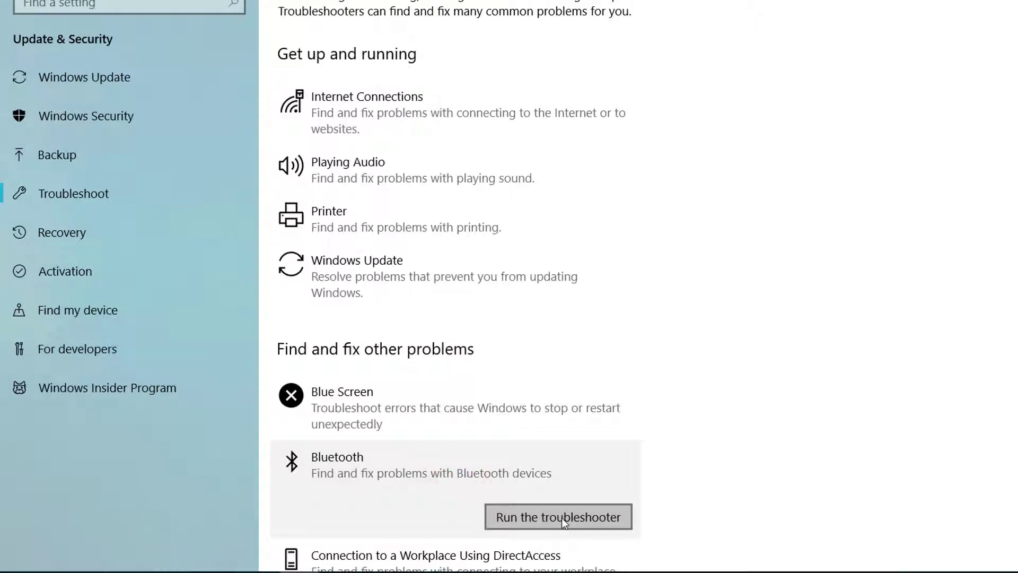
pyautogui.click(562, 517)
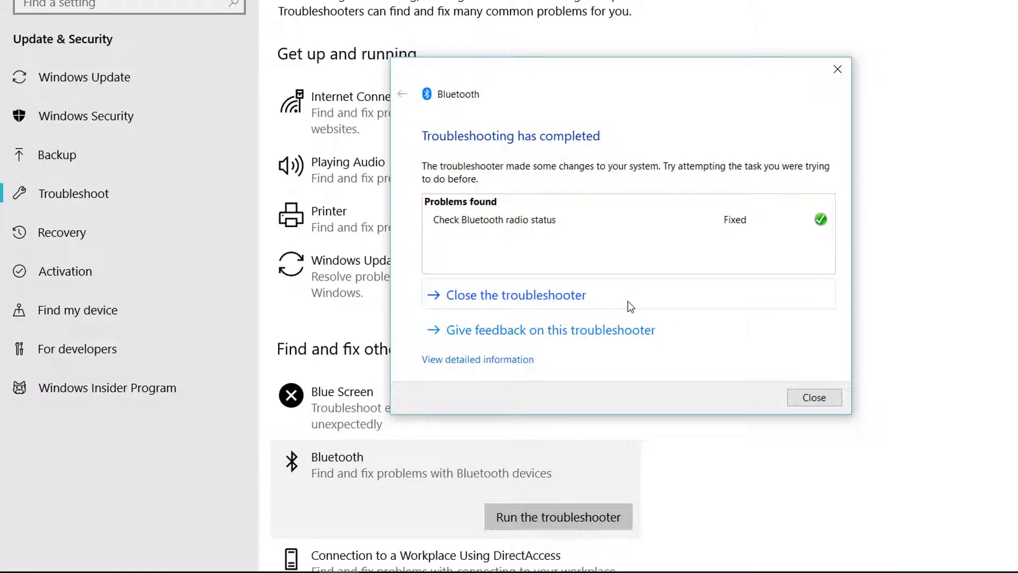
pyautogui.click(832, 400)
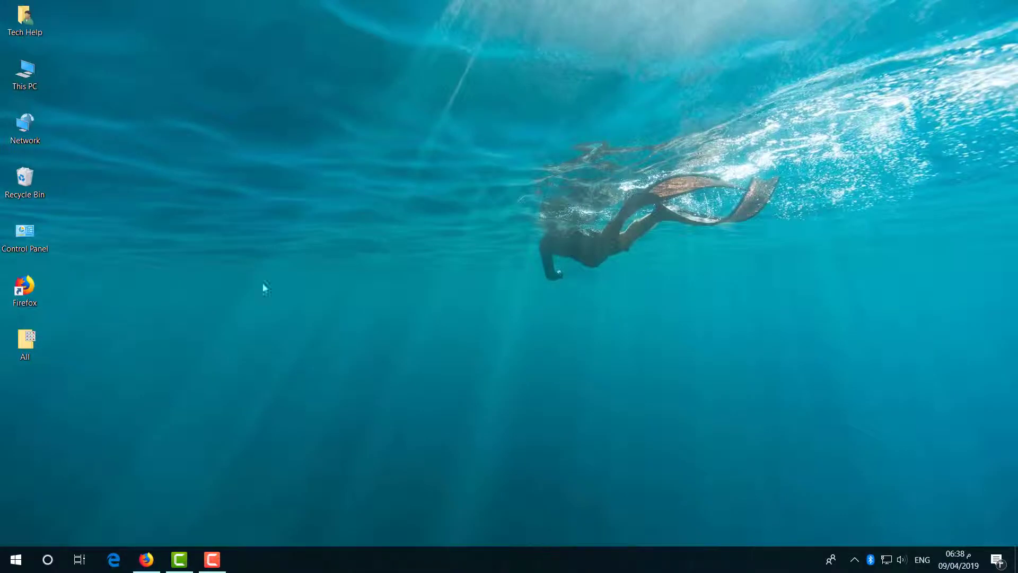
# Step: Launch Device Manager via a 'device' search, expand Bluetooth, and right-click Generic Bluetooth Radio
pyautogui.click(49, 559)
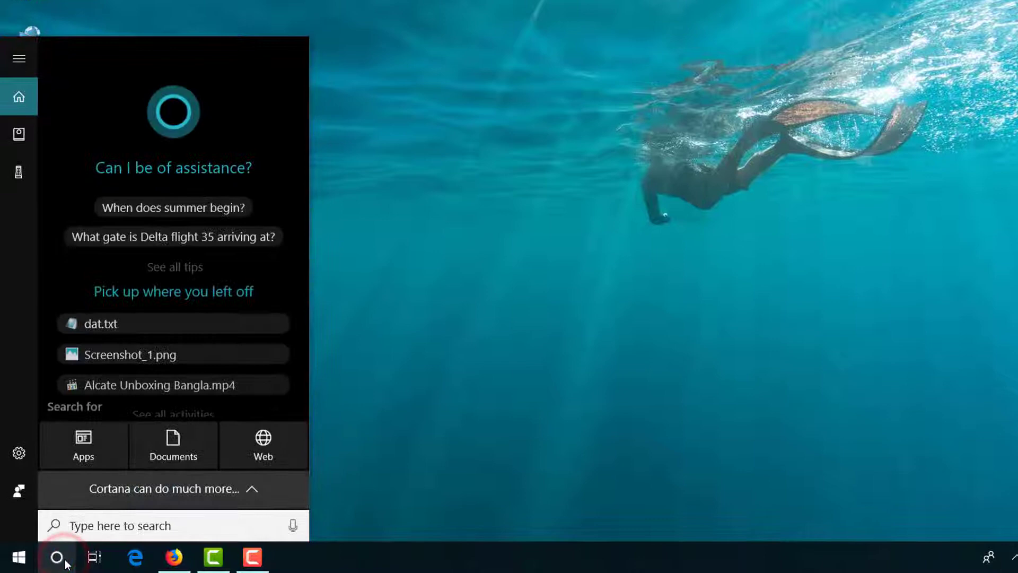
pyautogui.write('device')
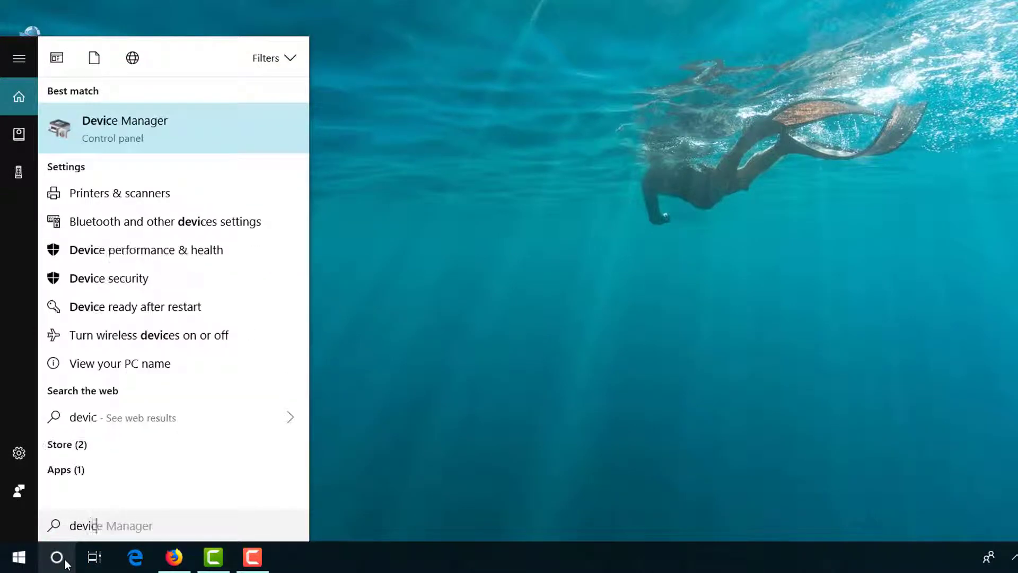
pyautogui.click(171, 129)
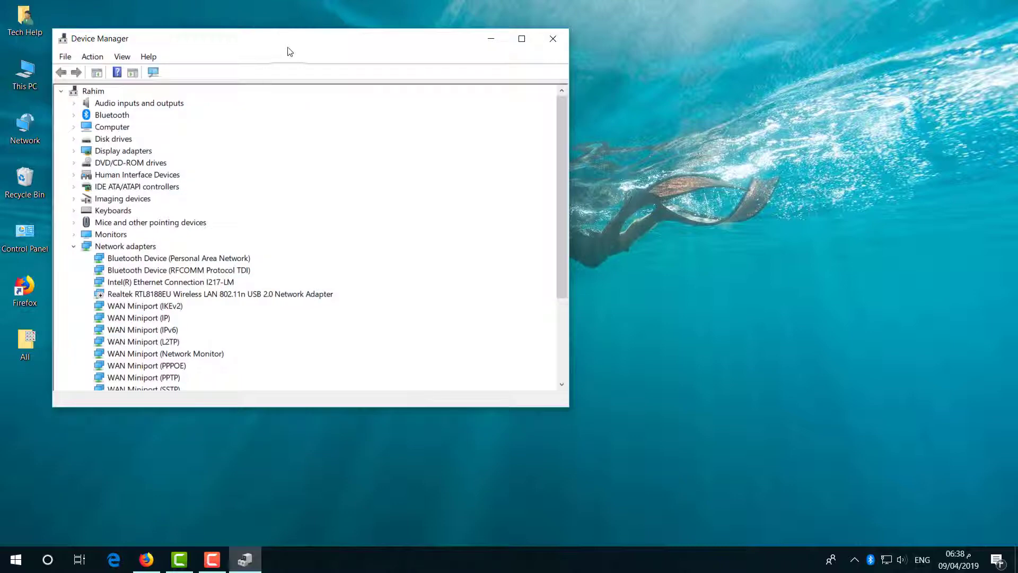
pyautogui.moveTo(300, 49); pyautogui.dragTo(489, 88)
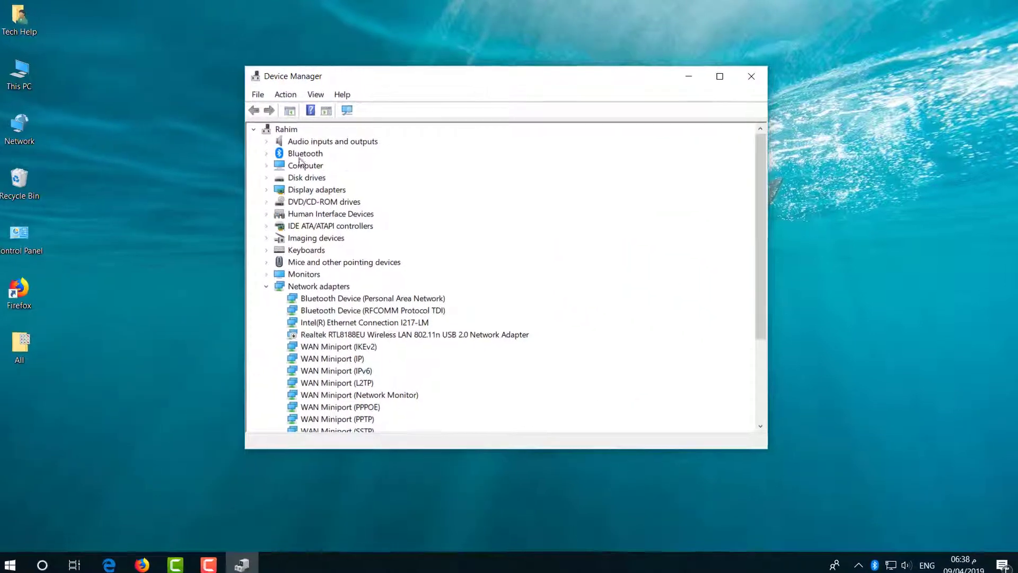
pyautogui.click(266, 153)
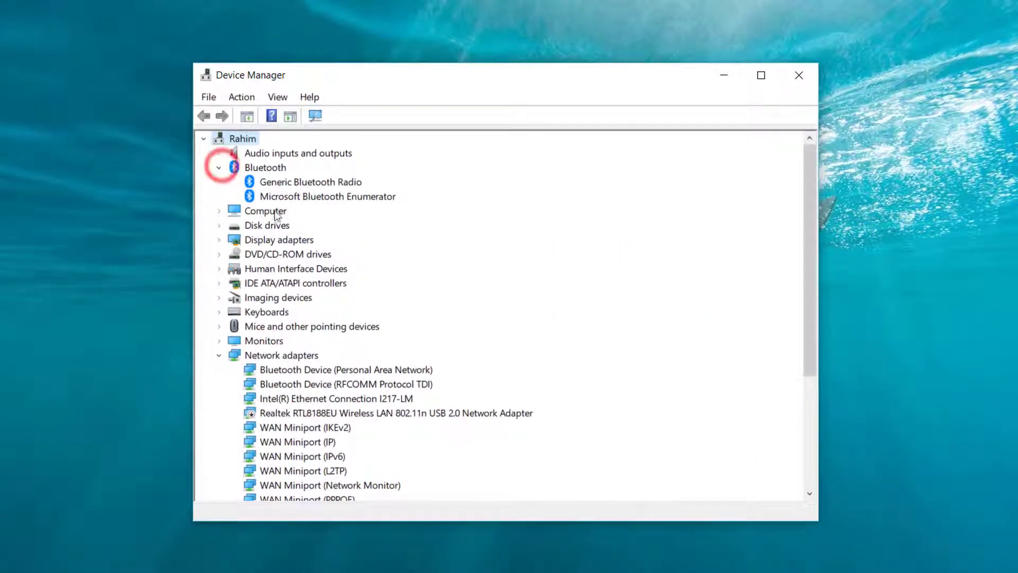
pyautogui.click(324, 183)
pyautogui.rightClick(313, 186)
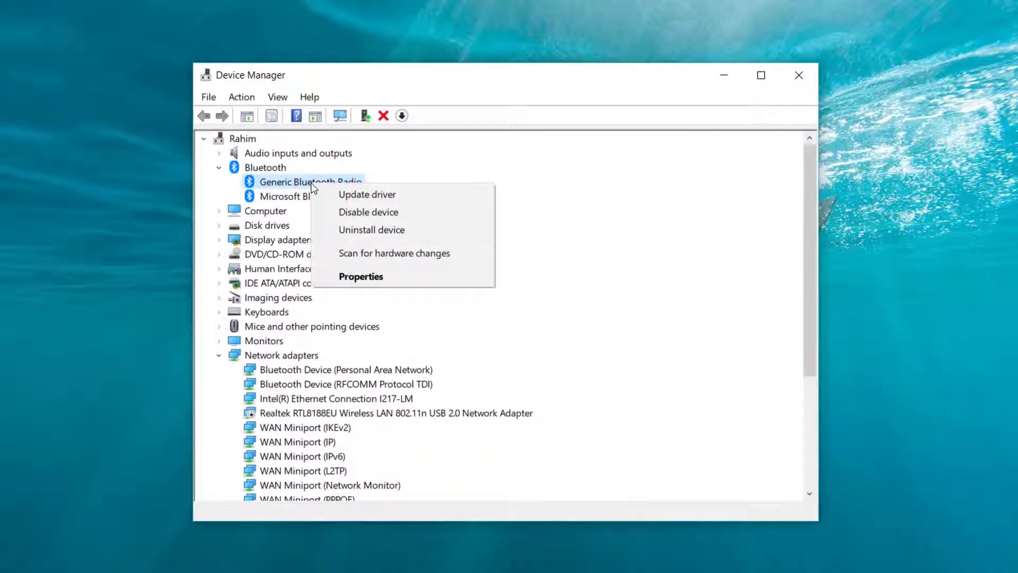
# Step: Search automatically for an updated Generic Bluetooth Radio driver; the best driver is already installed
pyautogui.click(360, 195)
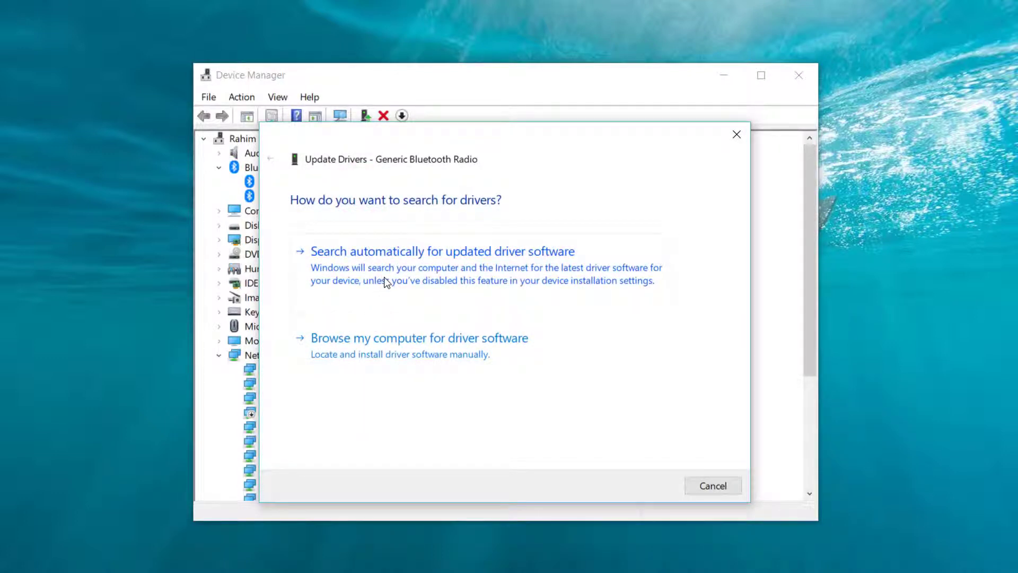
pyautogui.click(418, 269)
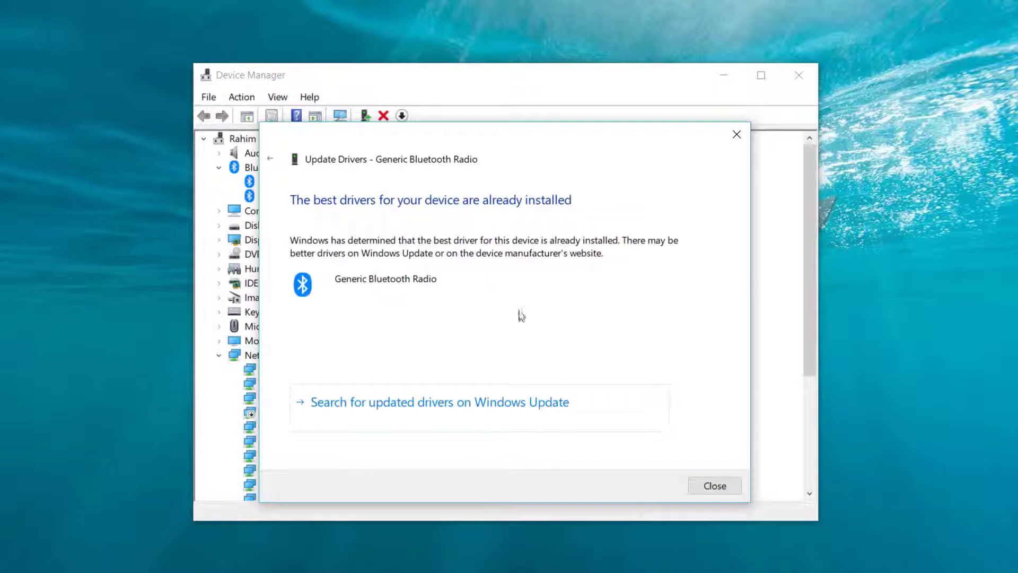
pyautogui.click(719, 486)
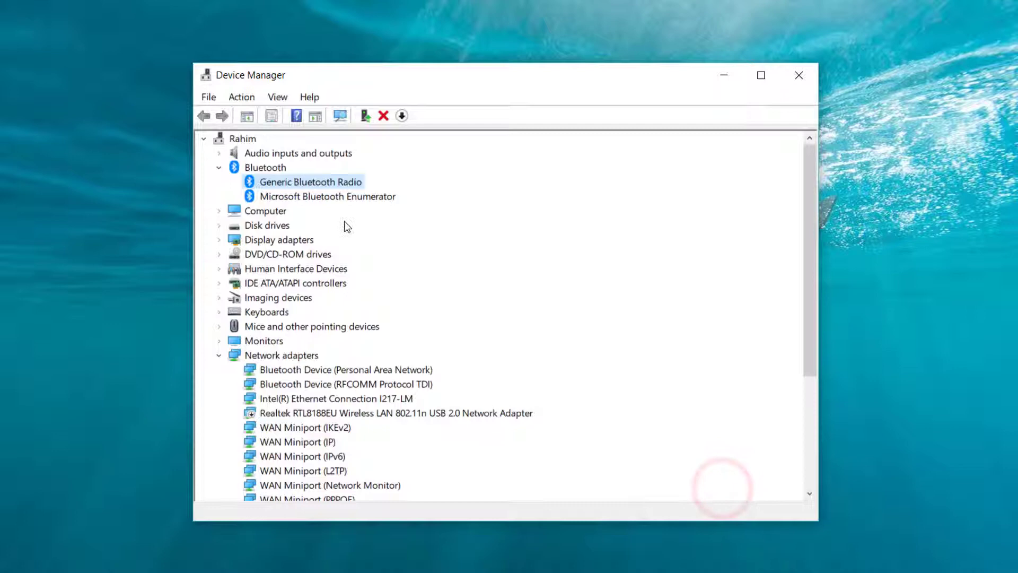
# Step: Reinstall the Generic Bluetooth Radio driver from the compatible driver list, then close Device Manager
pyautogui.rightClick(316, 183)
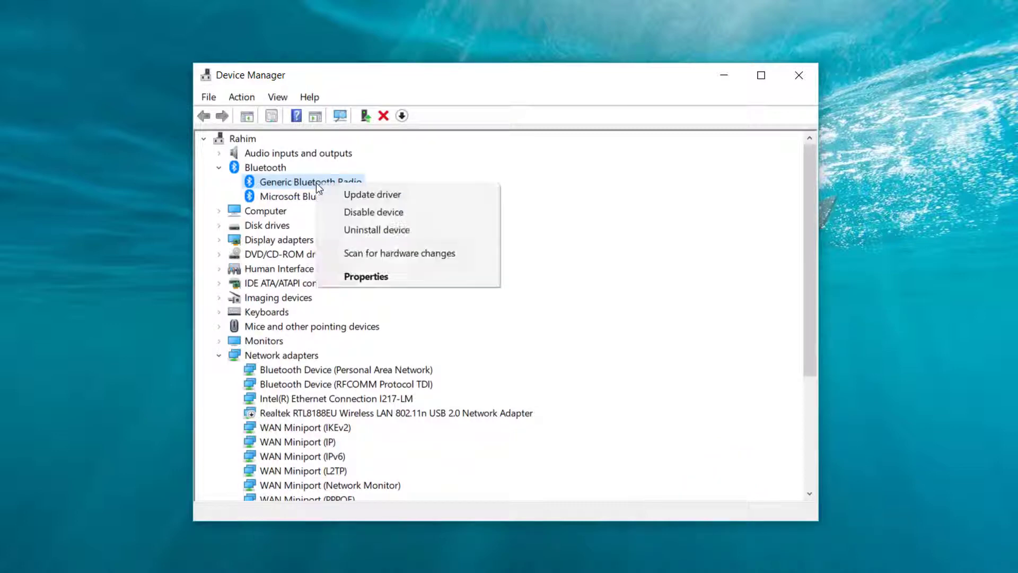
pyautogui.click(365, 197)
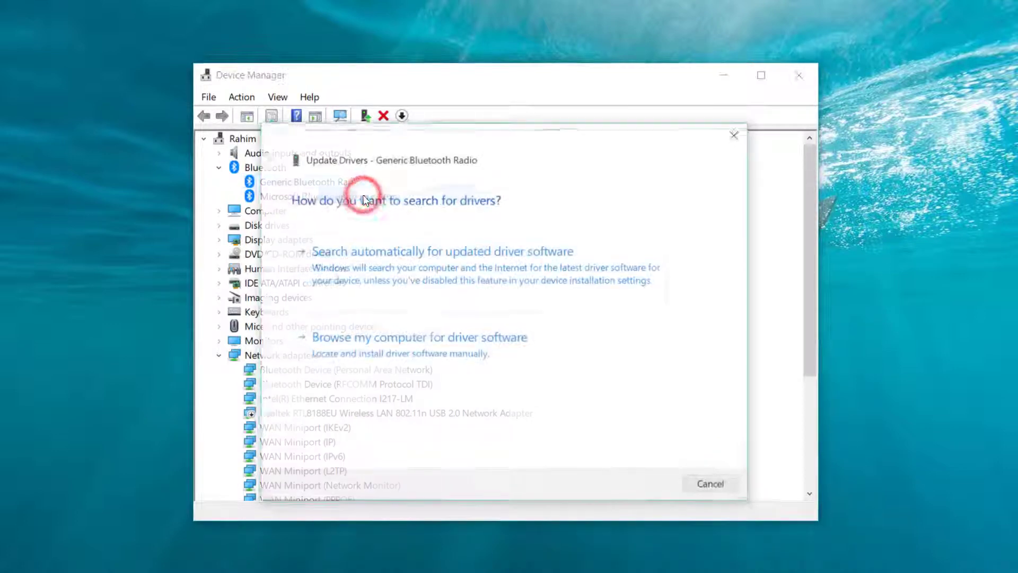
pyautogui.click(397, 346)
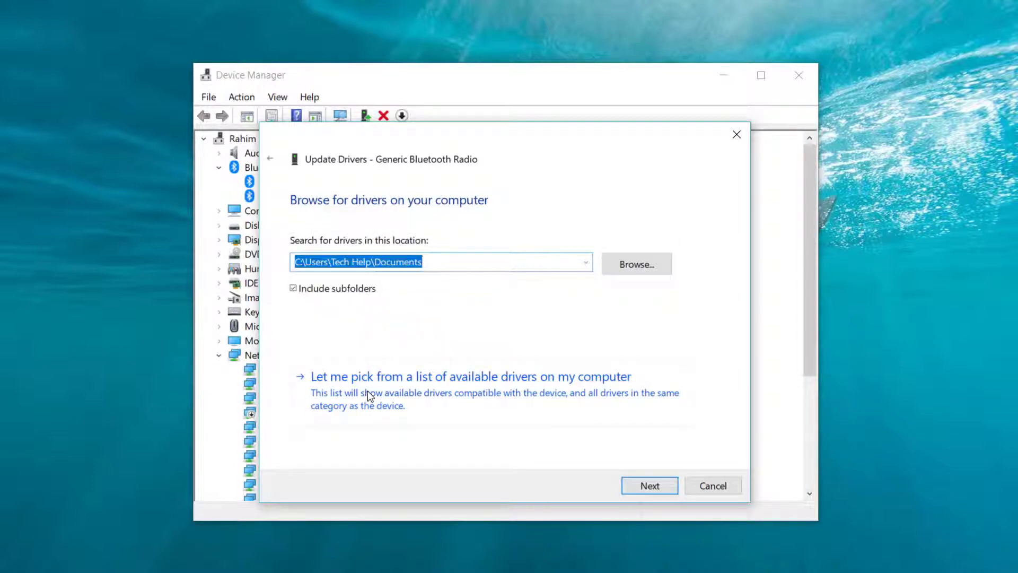
pyautogui.click(374, 395)
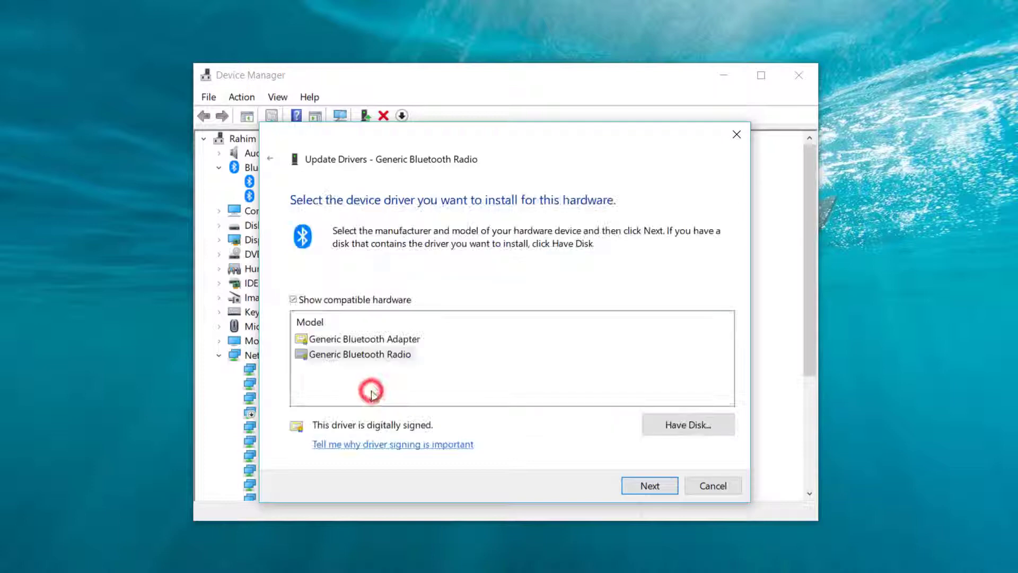
pyautogui.click(365, 355)
pyautogui.click(641, 486)
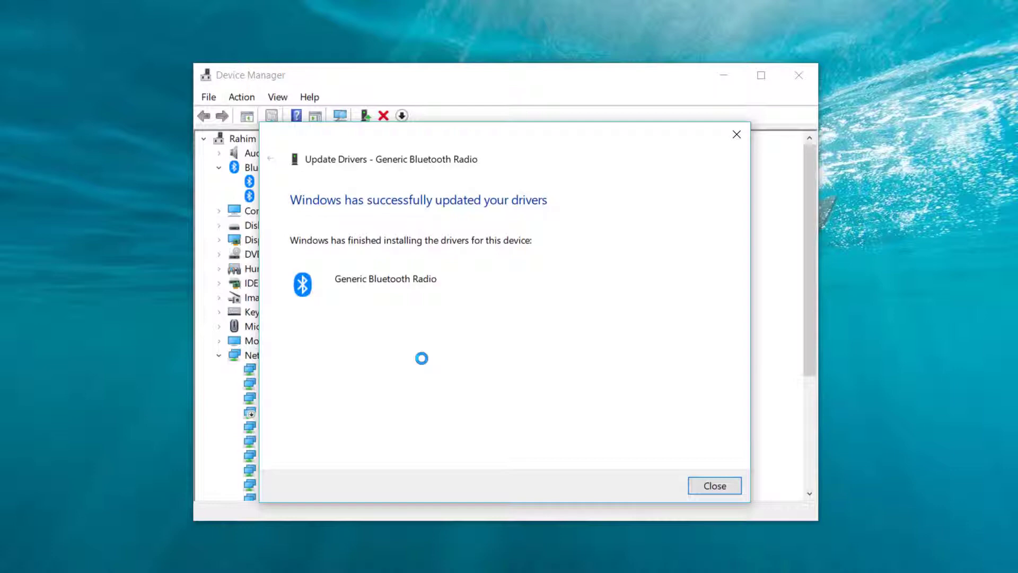
pyautogui.click(725, 489)
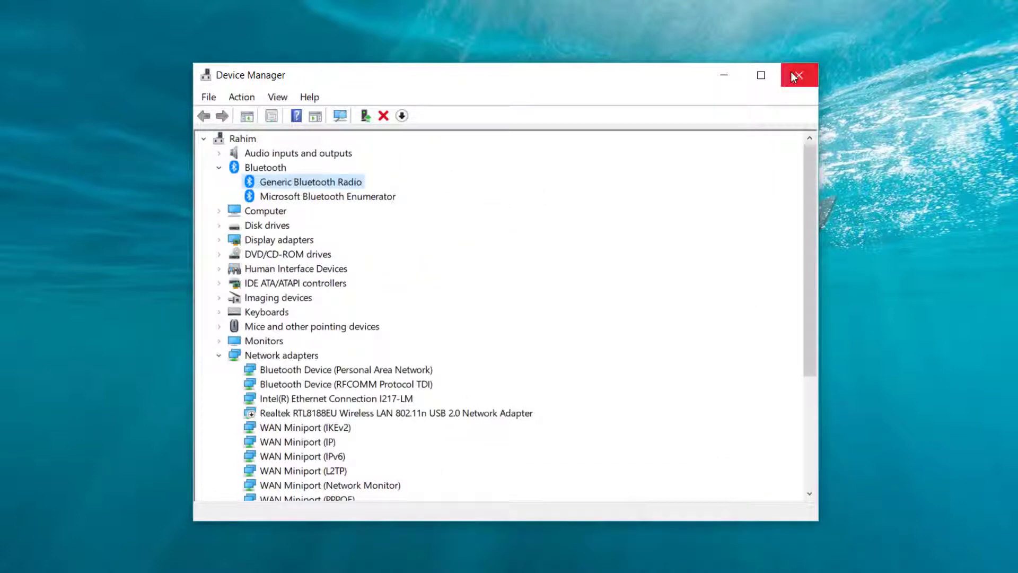
pyautogui.click(790, 74)
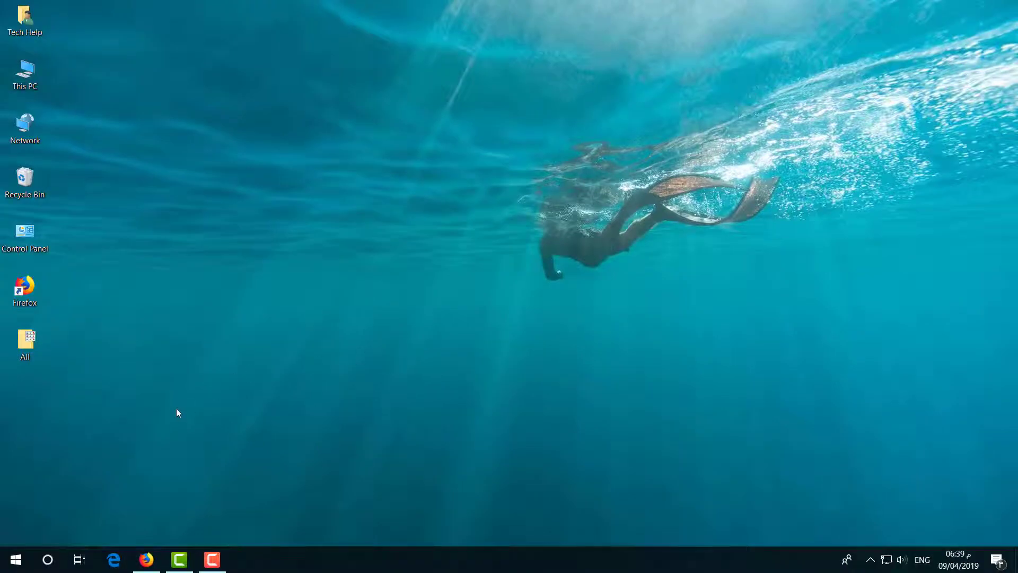
# Step: Launch Services via a 'services' search and select Bluetooth Support Service in the list
pyautogui.click(44, 558)
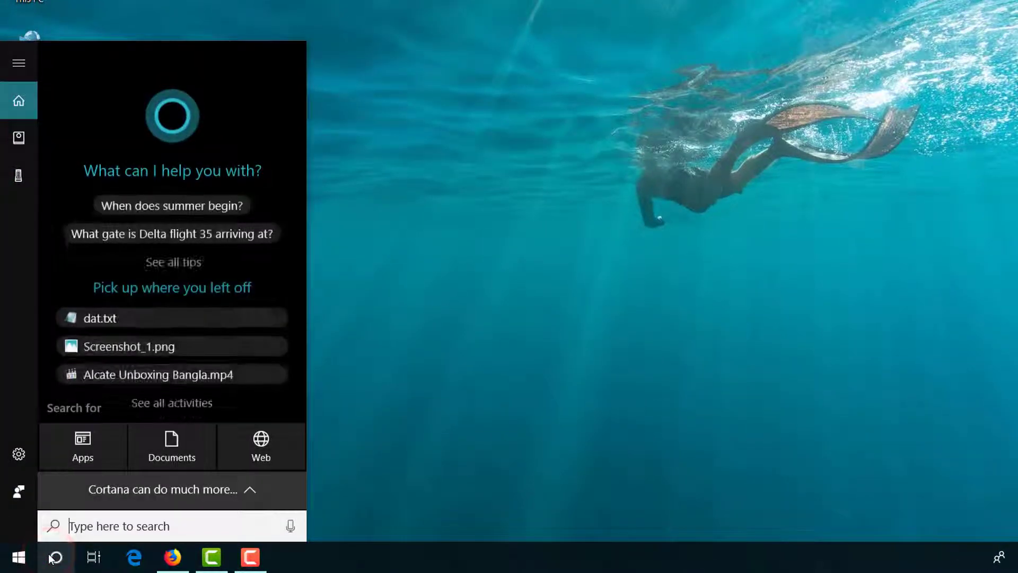
pyautogui.write('services')
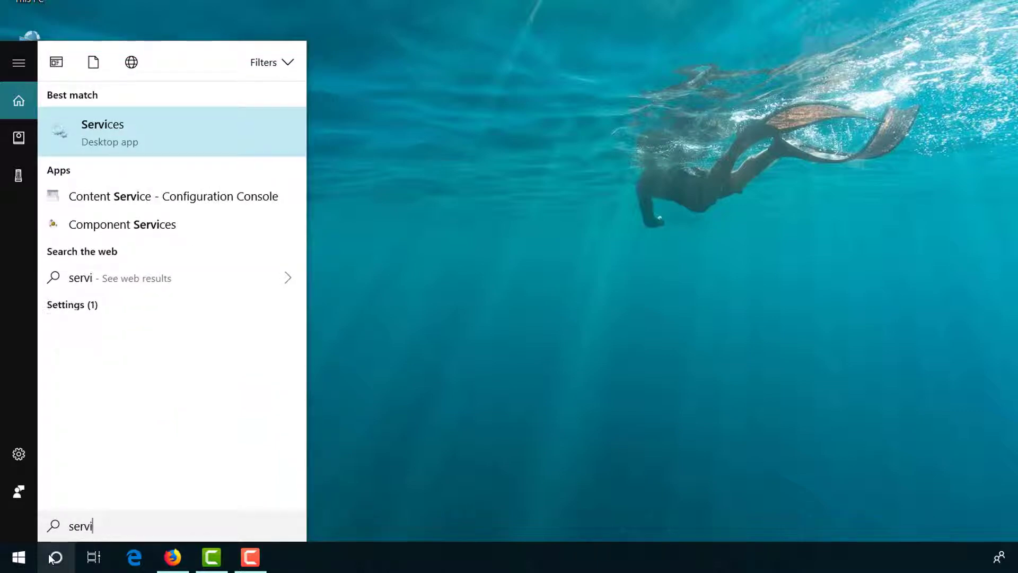
pyautogui.click(182, 129)
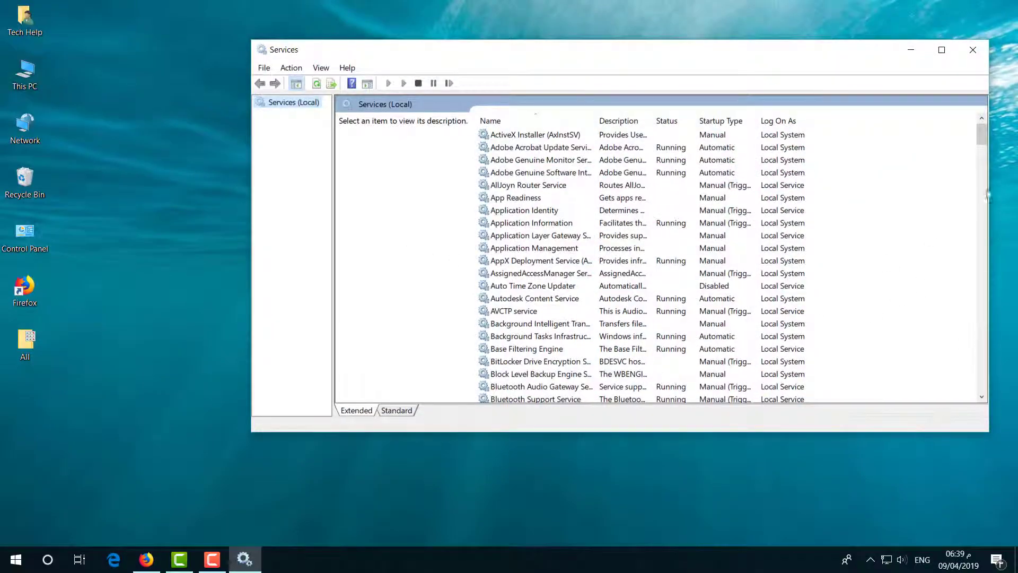
pyautogui.moveTo(978, 139); pyautogui.dragTo(978, 142)
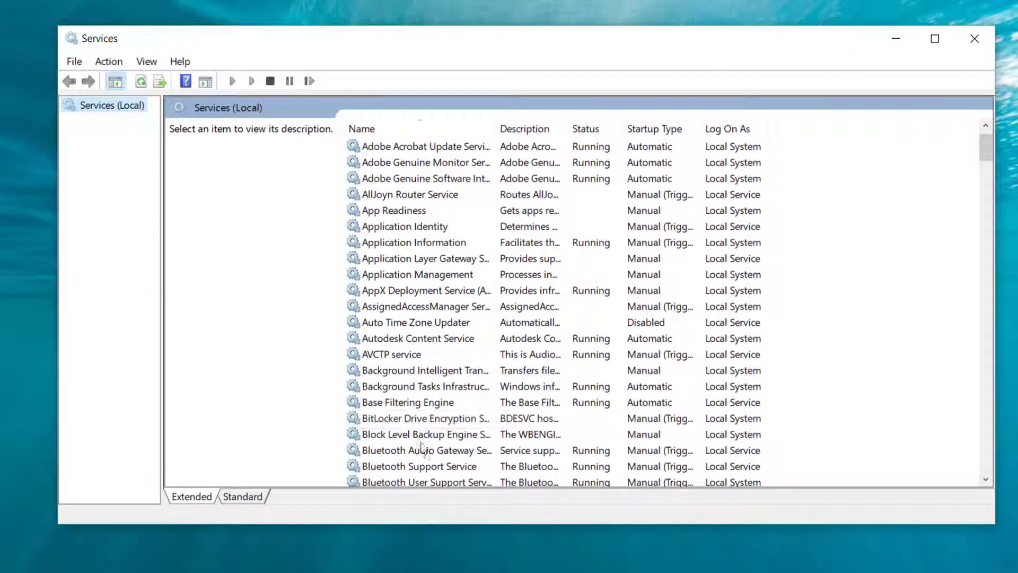
pyautogui.click(416, 466)
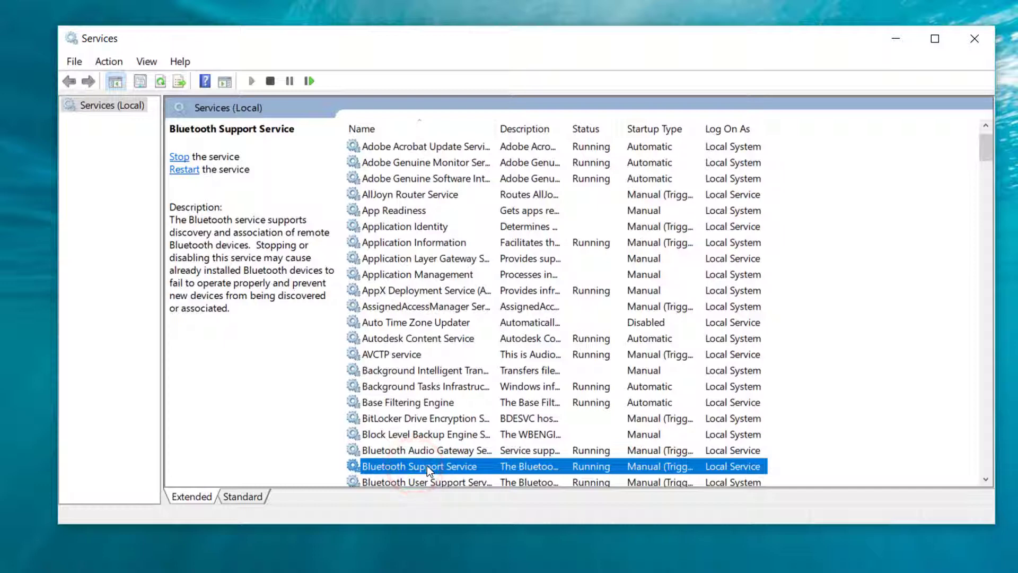
# Step: Set Bluetooth Support Service startup type to Automatic, stop and restart it, then apply and OK
pyautogui.doubleClick(429, 467)
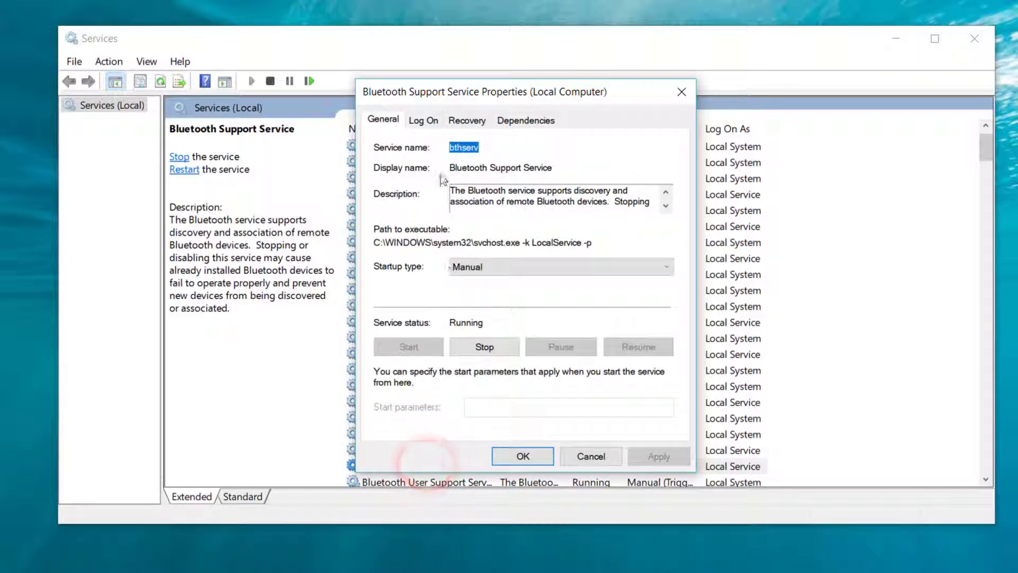
pyautogui.click(484, 266)
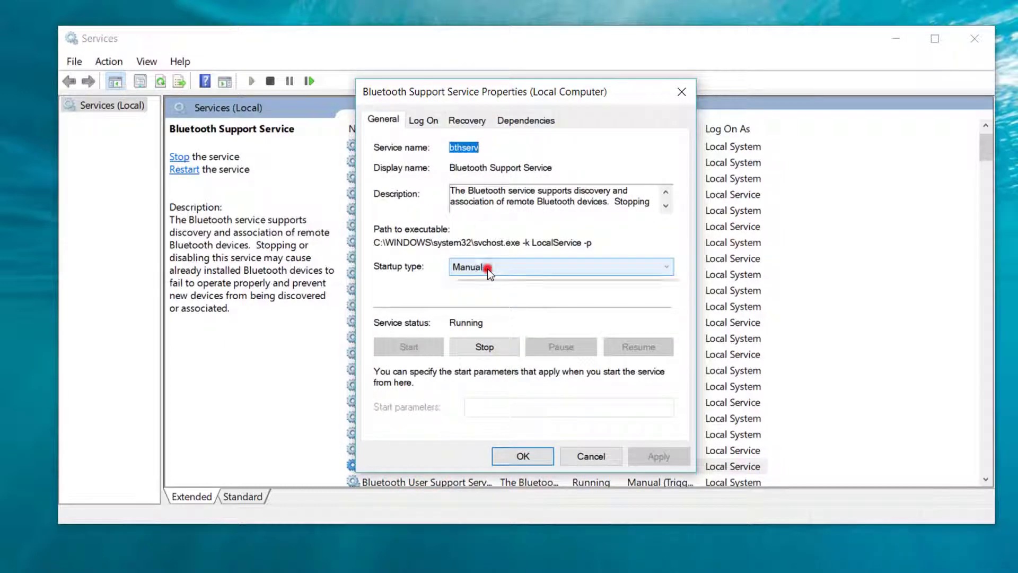
pyautogui.click(485, 293)
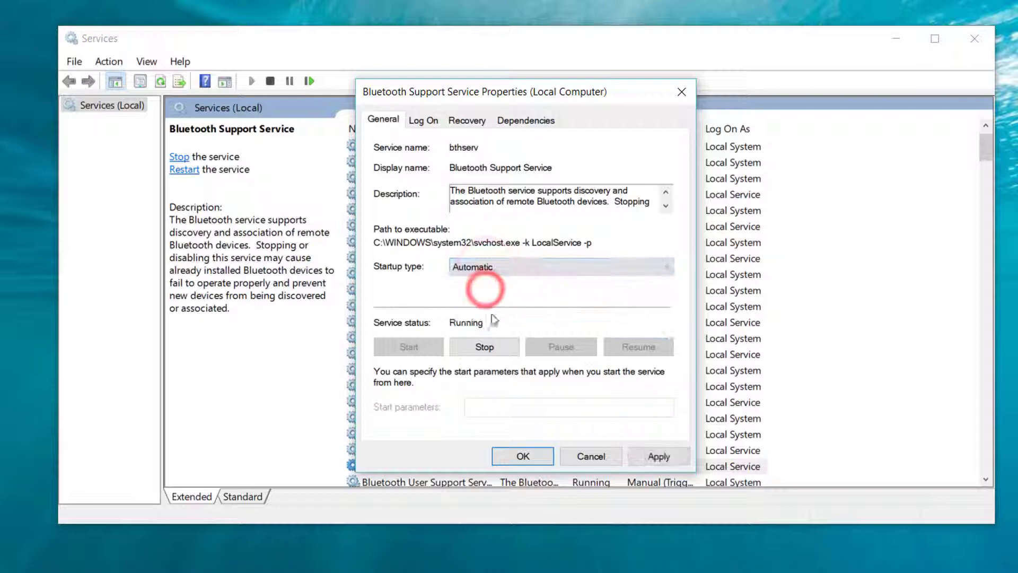
pyautogui.click(491, 347)
pyautogui.click(575, 383)
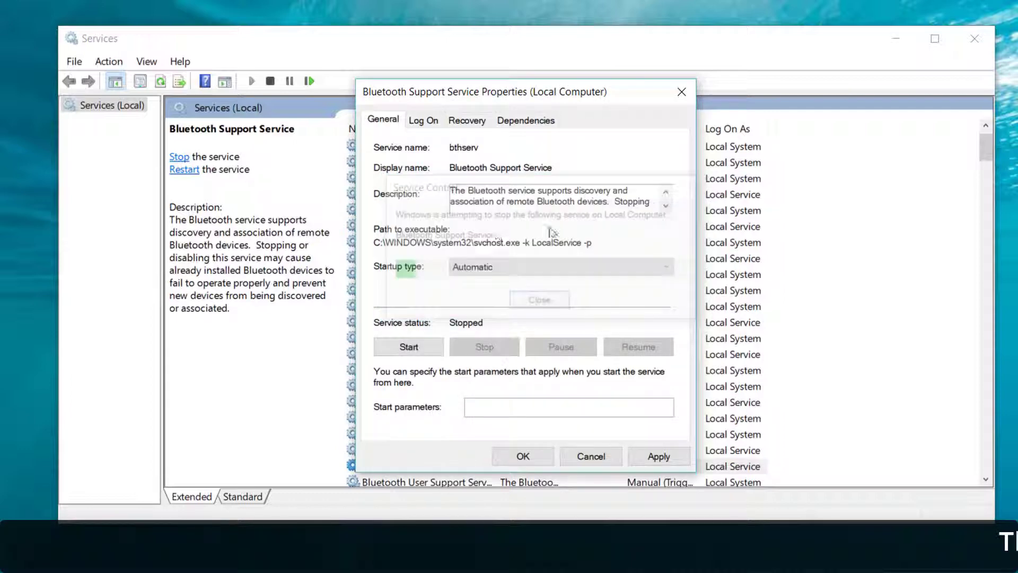
pyautogui.click(409, 347)
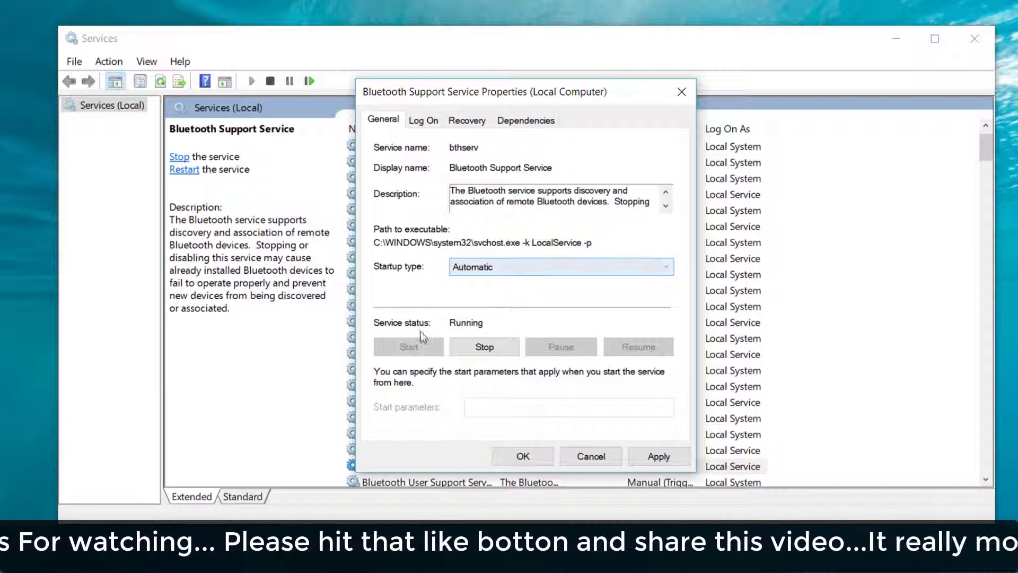
pyautogui.click(658, 456)
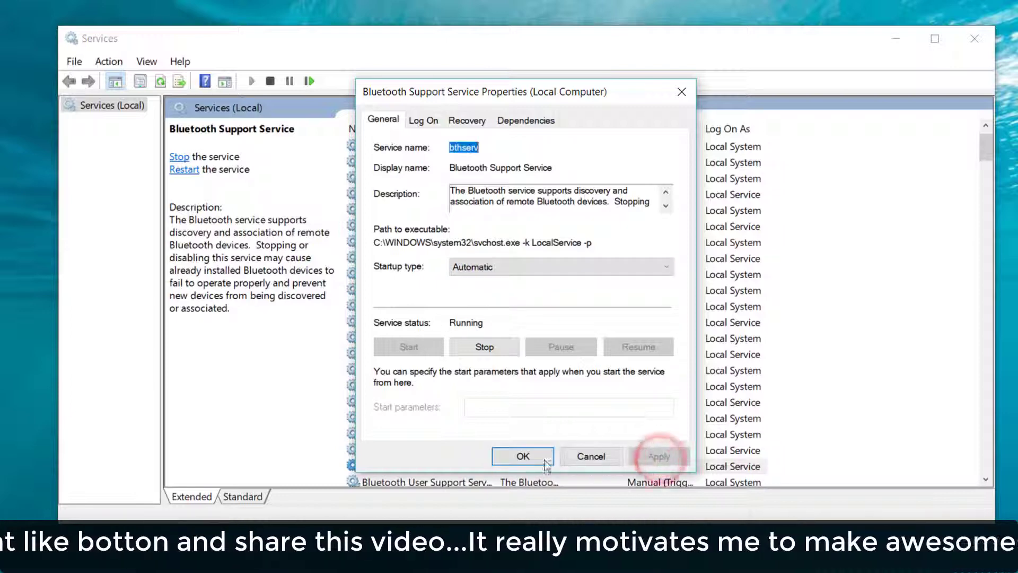
pyautogui.click(524, 457)
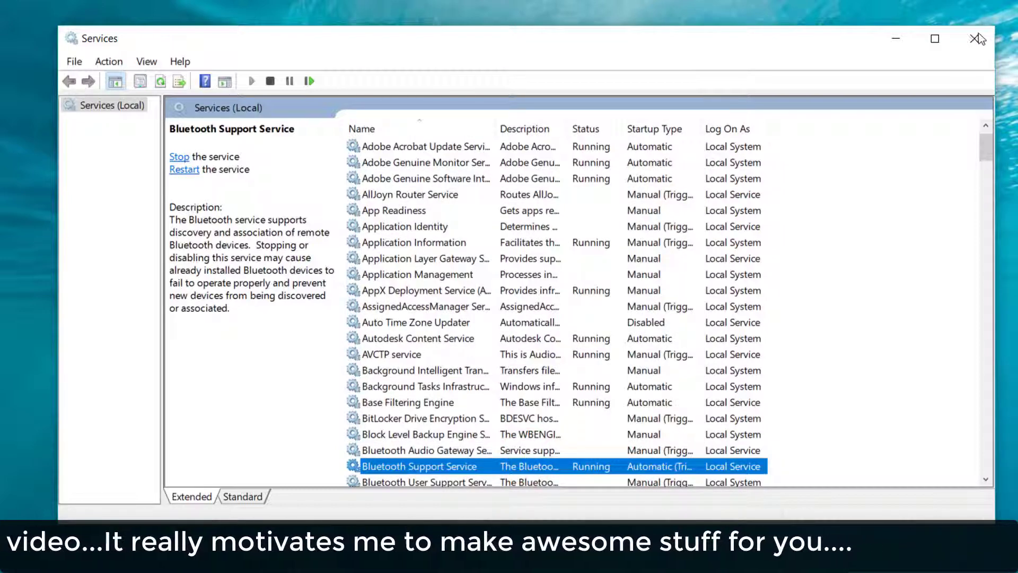